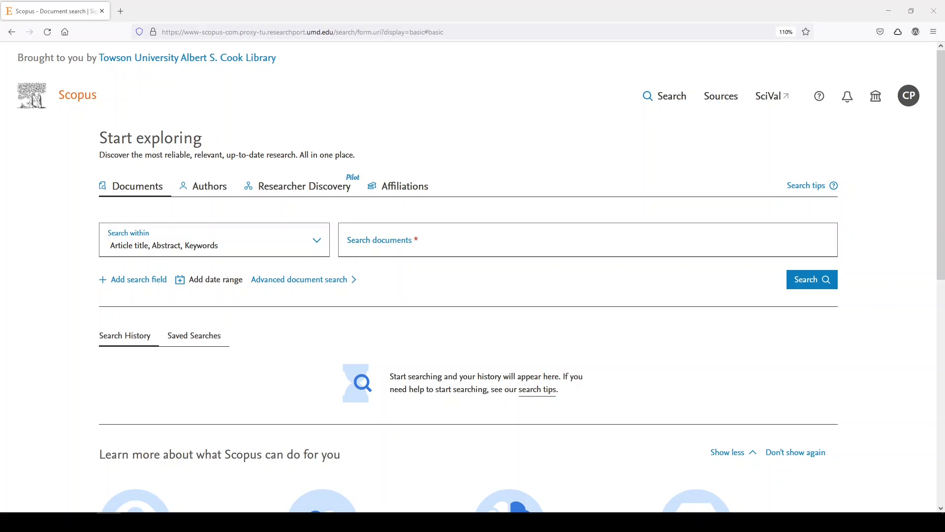
Switch to the Word document and add a "Scopus" heading below the Embase search string.
left_click(255, 522)
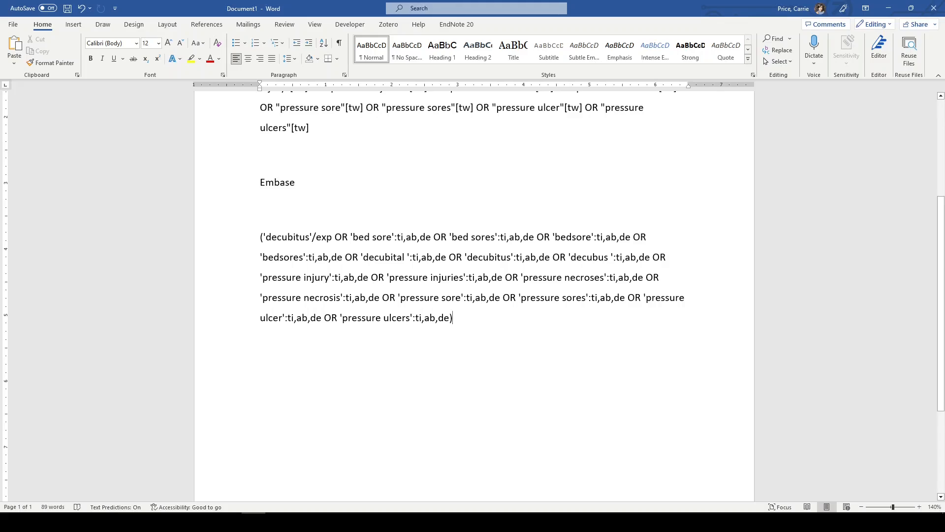
scroll(325, 309, "up", 3)
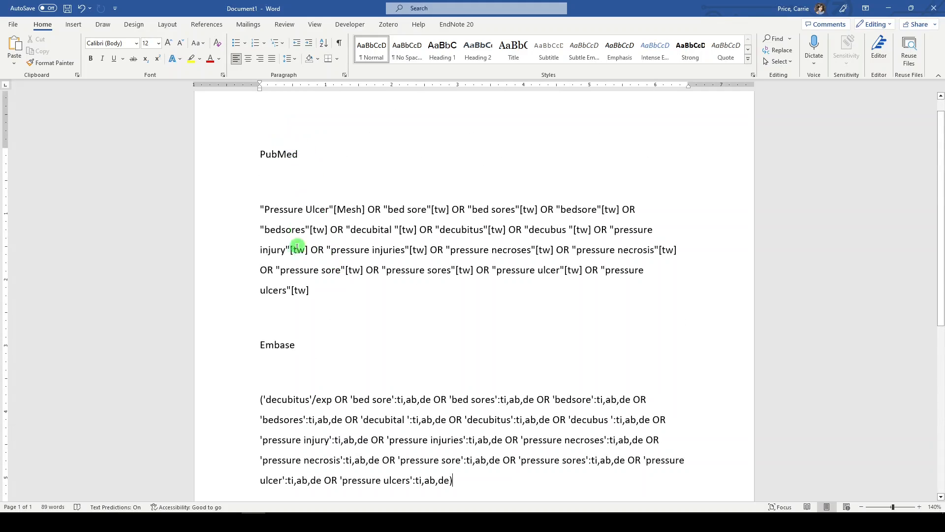
scroll(297, 362, "down", 2)
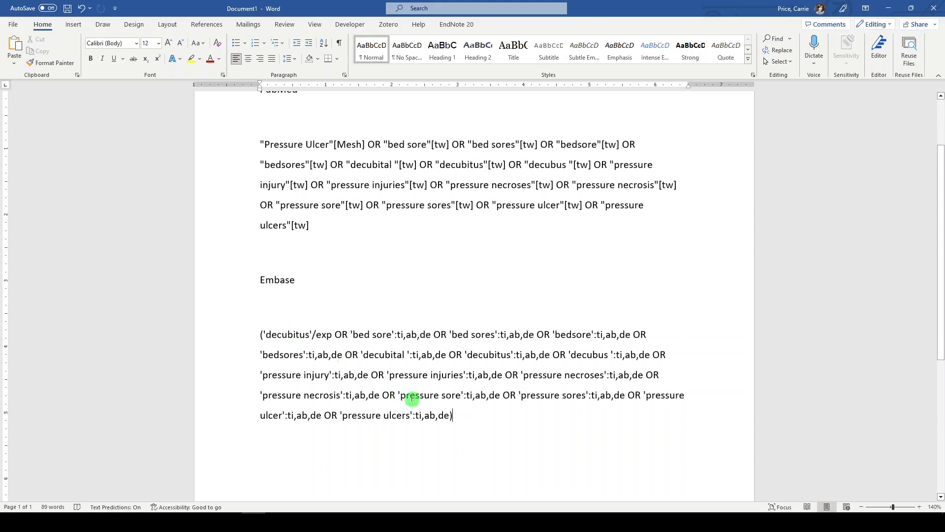
key("Return")
key("Return")
type("Scopus")
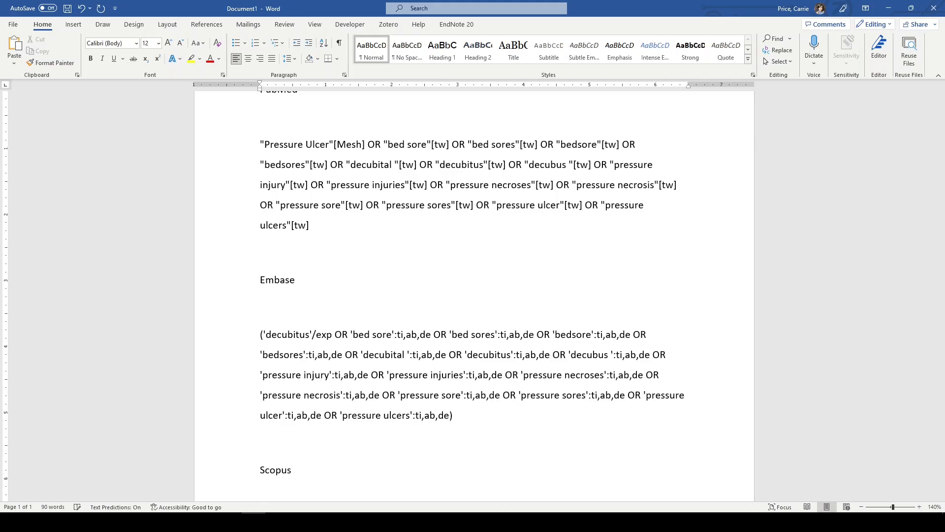
Enclose the whole PubMed search string in parentheses.
left_click_drag(328, 226, 230, 153)
left_click(313, 217)
type(")")
left_click(251, 146)
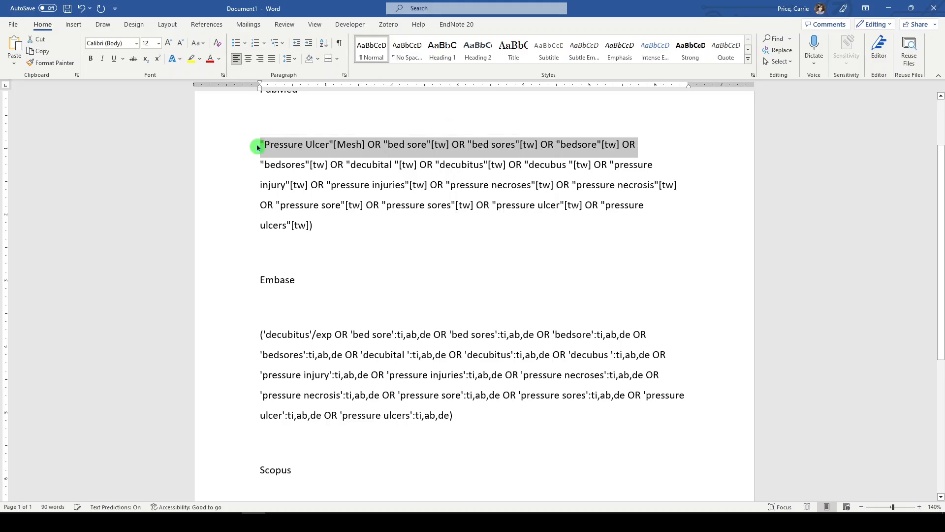
left_click(258, 147)
type("(")
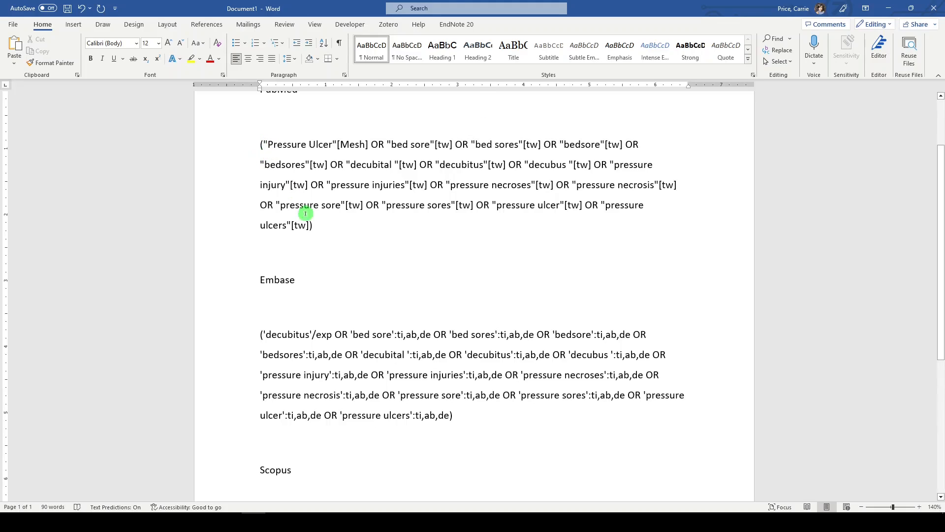
Copy the parenthesised PubMed search string and paste it on a new line under the Scopus heading.
left_click_drag(320, 221, 218, 152)
key("ctrl+c")
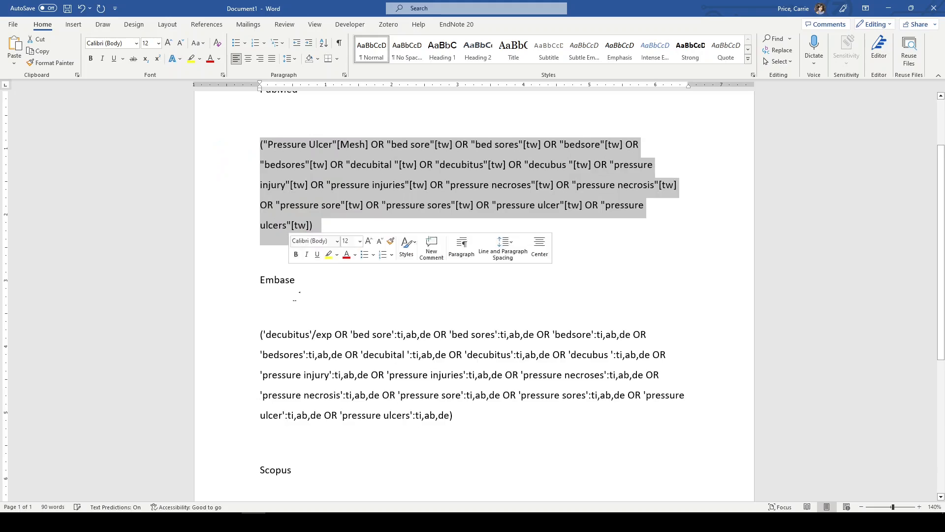
scroll(323, 408, "down", 3)
left_click(317, 386)
key("Return")
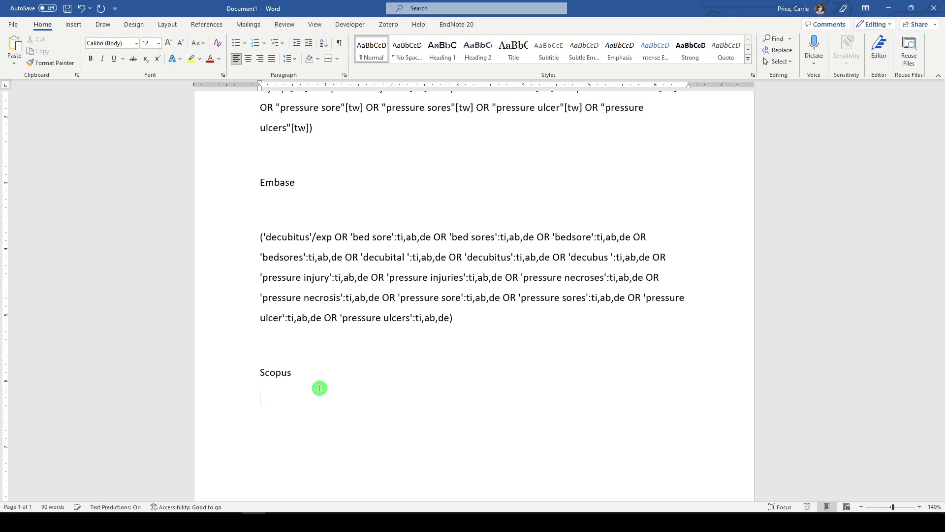
key("ctrl+v")
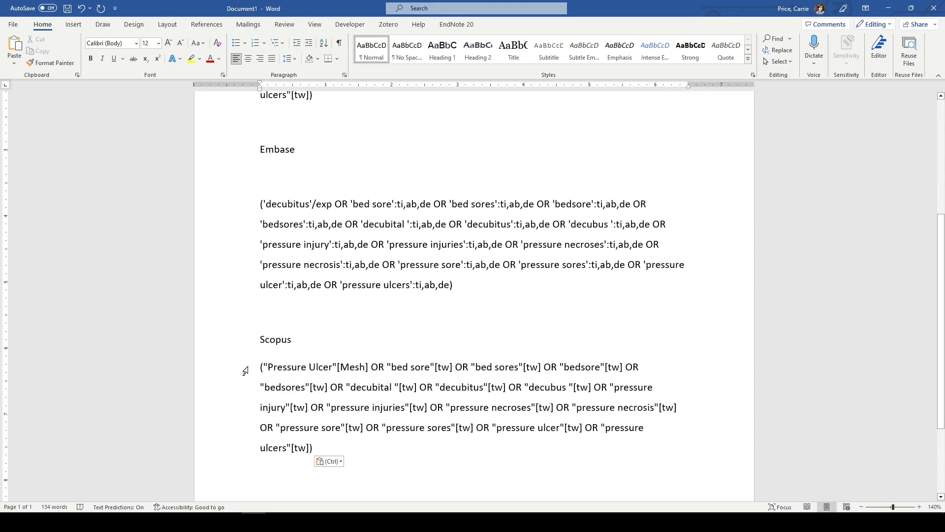
Delete the "Pressure Ulcer"[Mesh] term and its following OR from the string under the Scopus heading.
left_click_drag(370, 367, 261, 367)
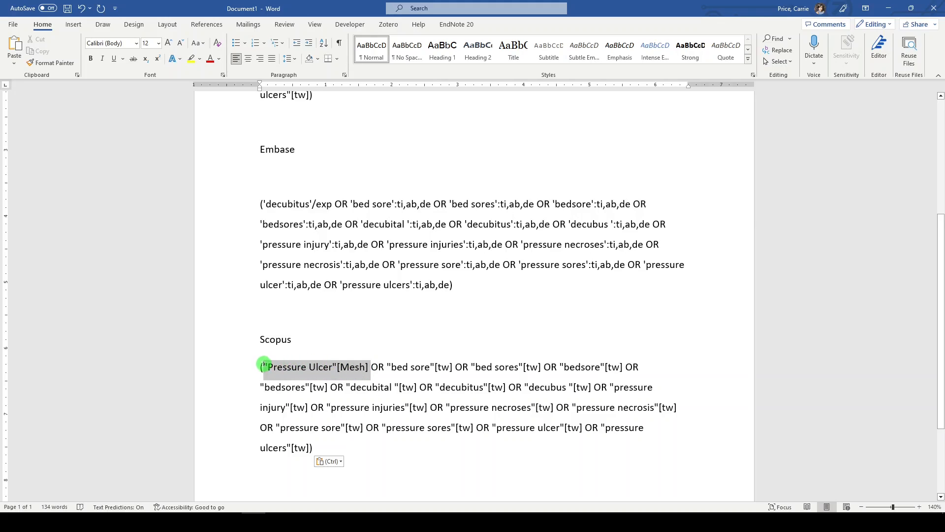
key("Delete")
key("Delete")
key("Delete")
key("Delete")
key("Delete")
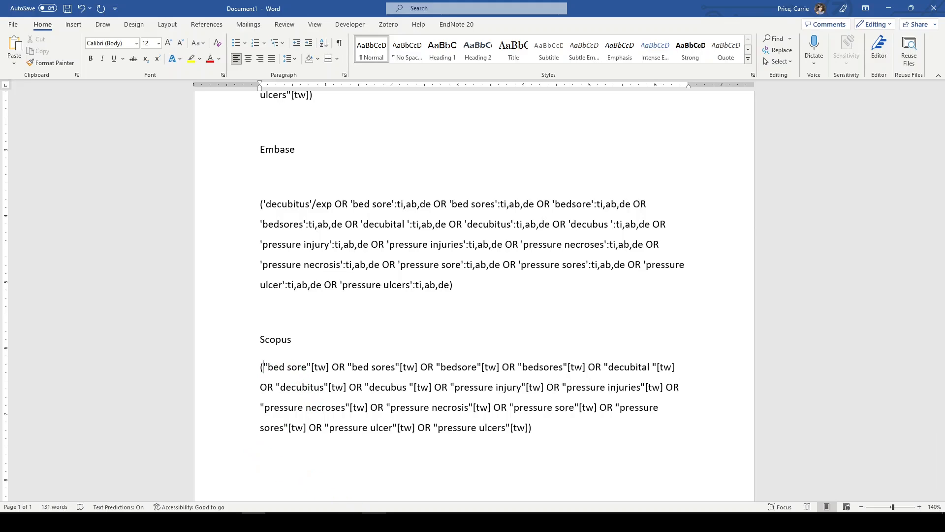
Switch to Scopus, open the advanced document search and examine the combined title, abstract and keyword codes among the Textual Content field codes.
left_click(376, 508)
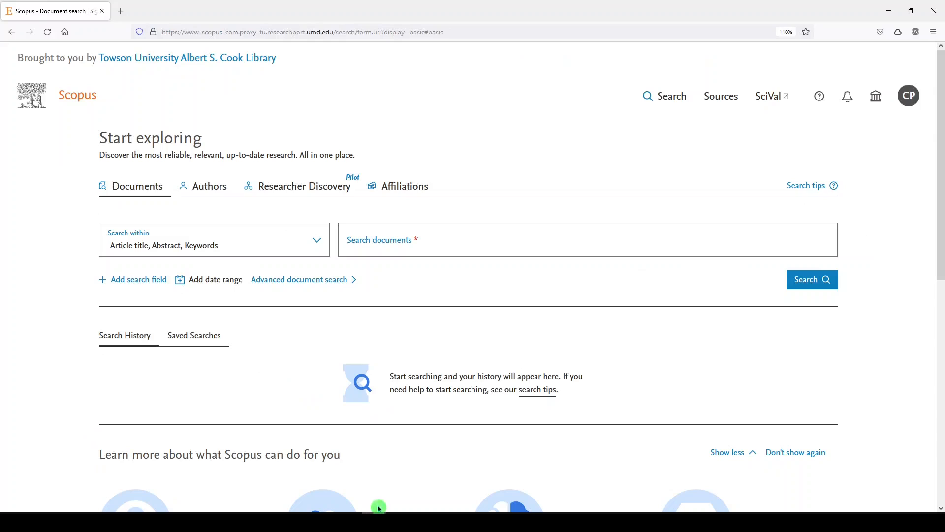
left_click(277, 279)
scroll(747, 320, "down", 4)
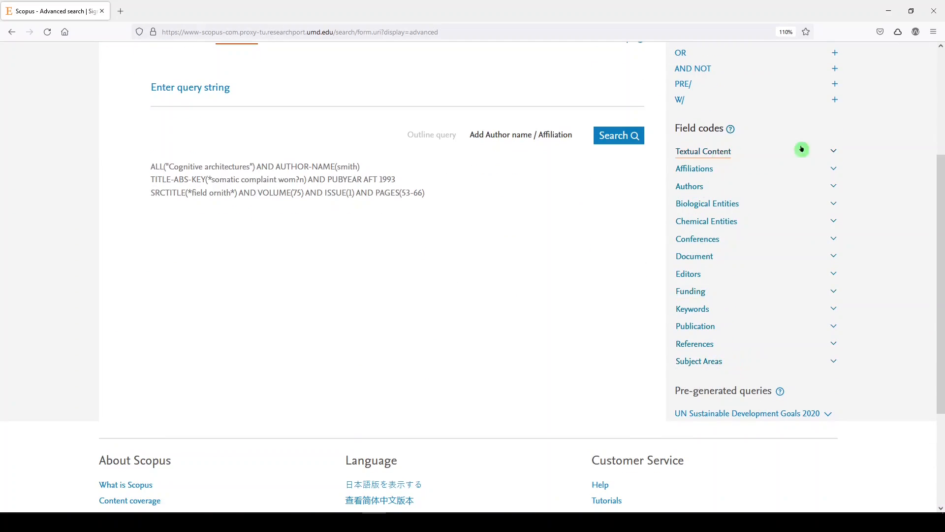
left_click(833, 154)
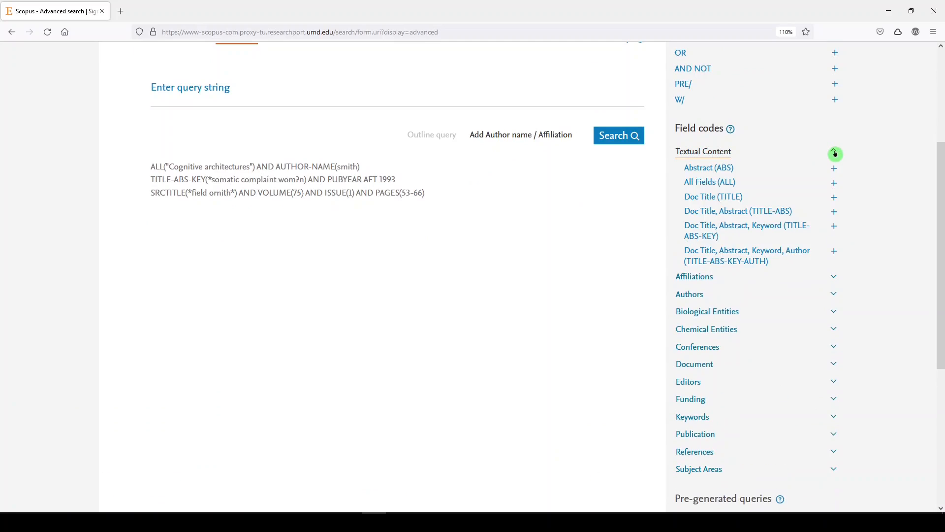
mouse_move(738, 229)
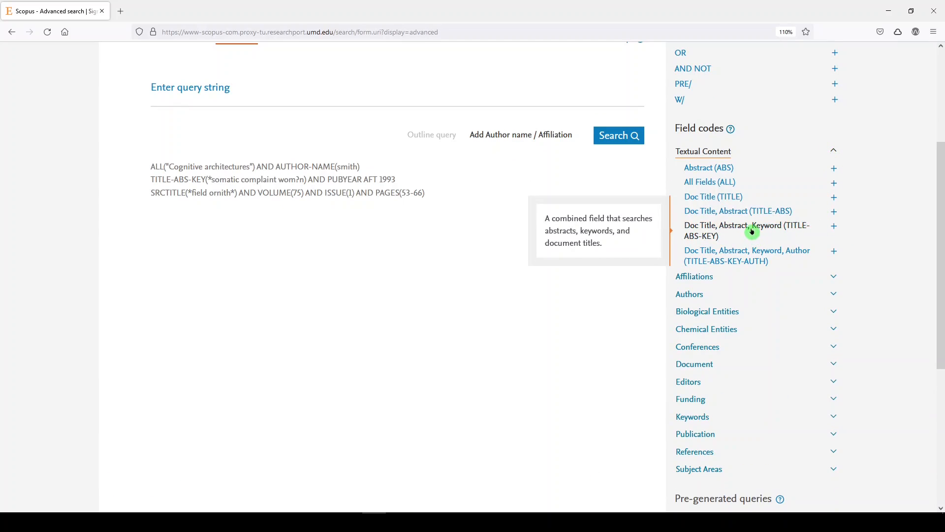
mouse_move(752, 259)
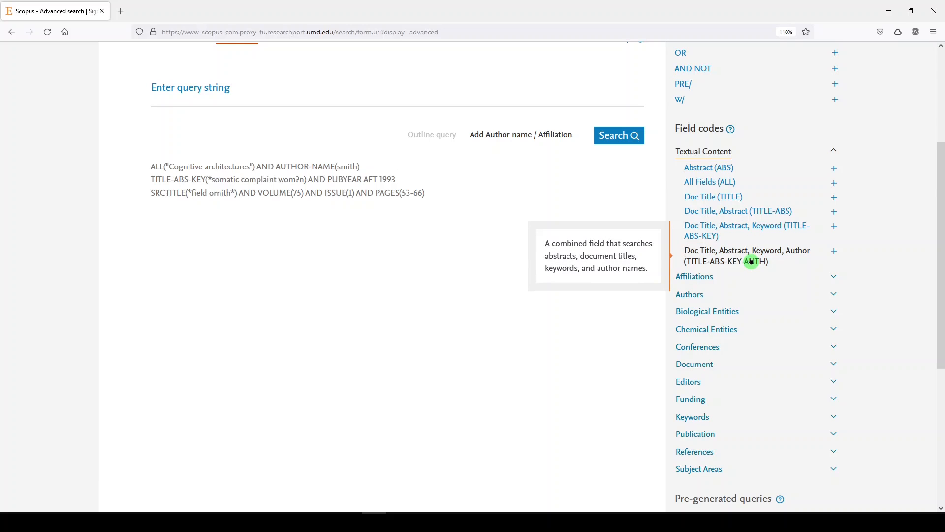
Return to the Word document and insert TITLE-ABS-KEY directly before the Scopus string's opening parenthesis.
scroll(320, 399, "up", 2)
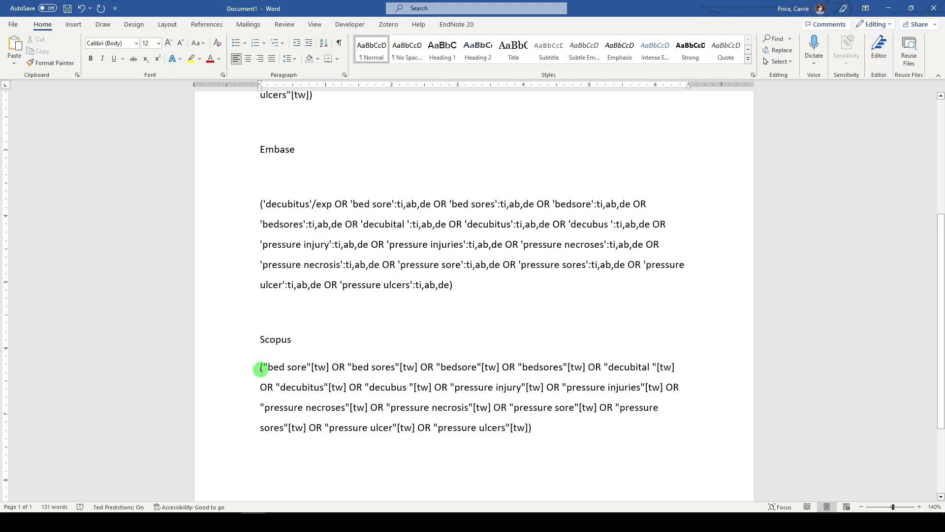
type("TITLE-ABS")
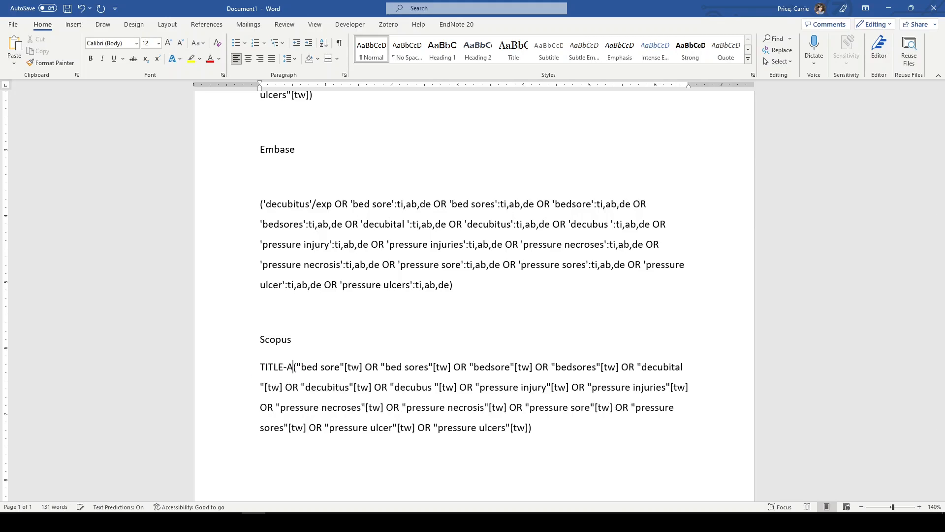
type("-KEY")
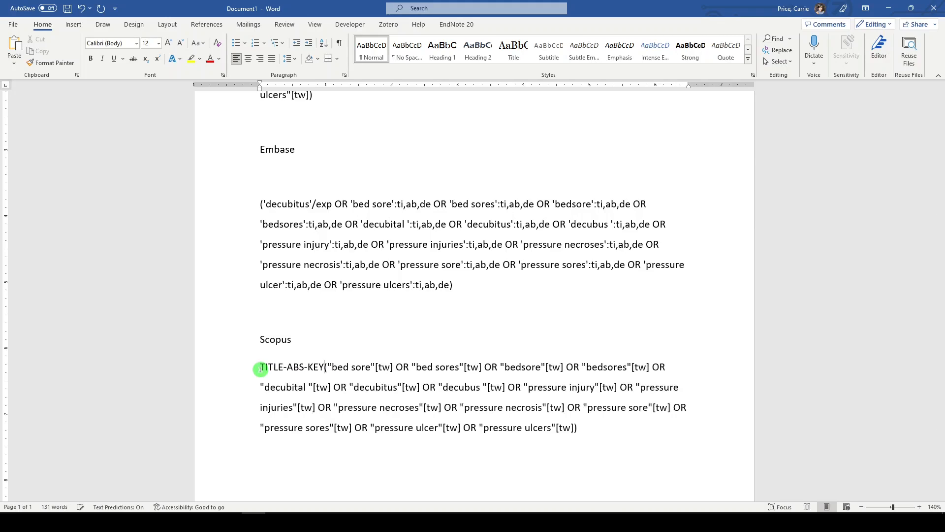
Replace every "[tw] OR " separator, including its adjoining quotation marks, with } OR { within the Scopus string only.
left_click_drag(589, 434, 242, 367)
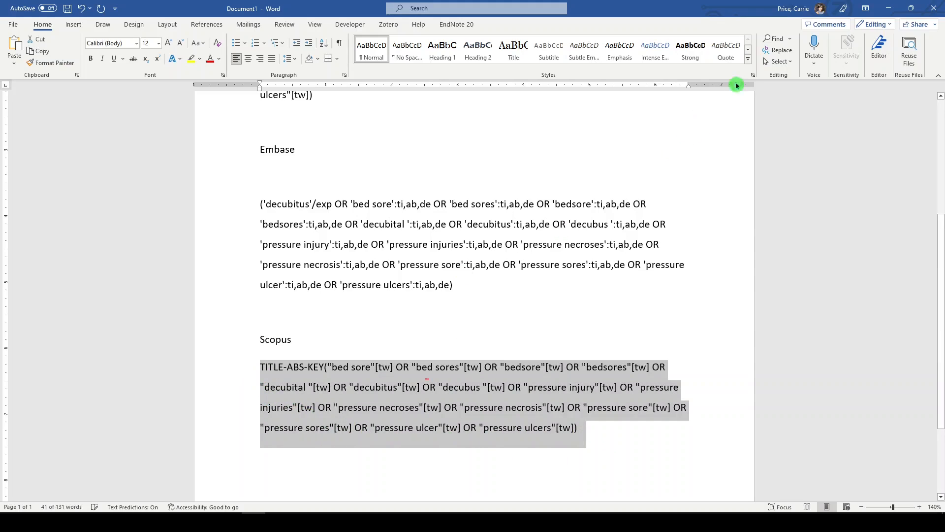
left_click(773, 53)
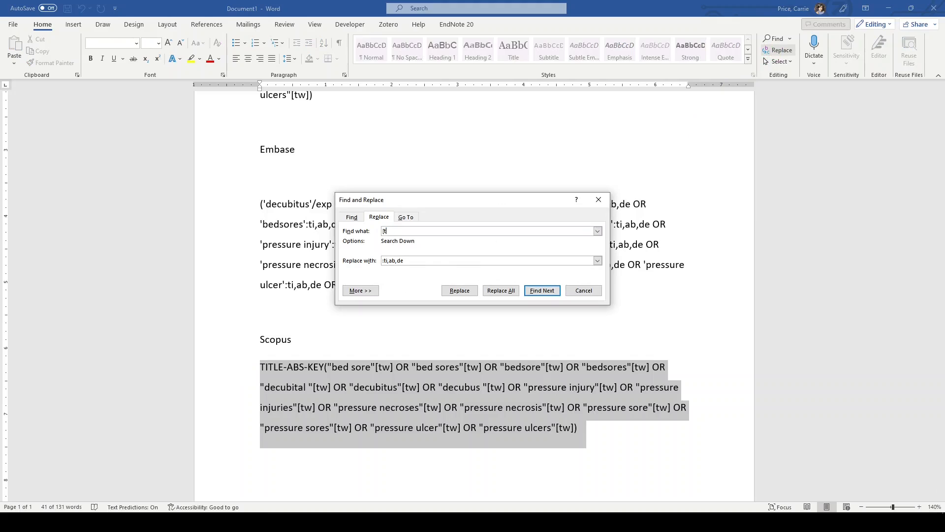
key("BackSpace")
key("BackSpace")
type("[")
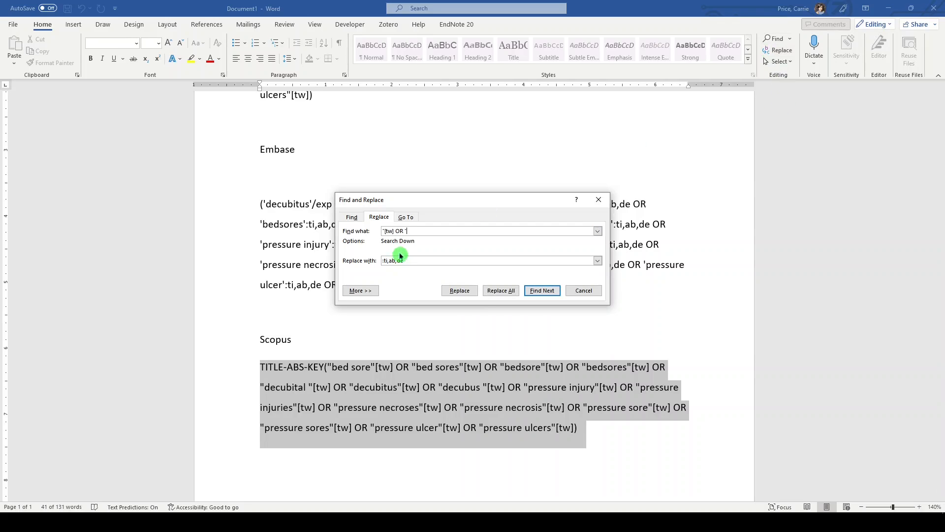
left_click_drag(402, 261, 371, 260)
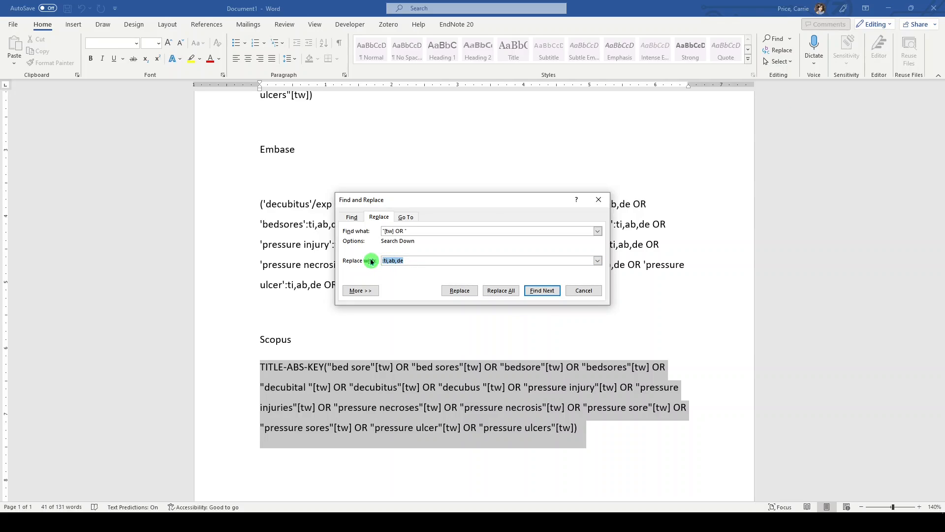
type("' OR '")
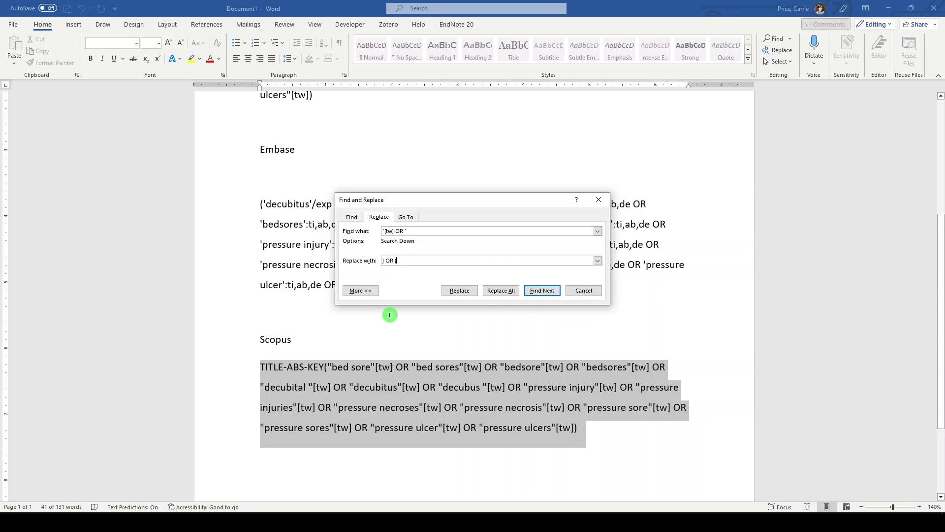
left_click(496, 291)
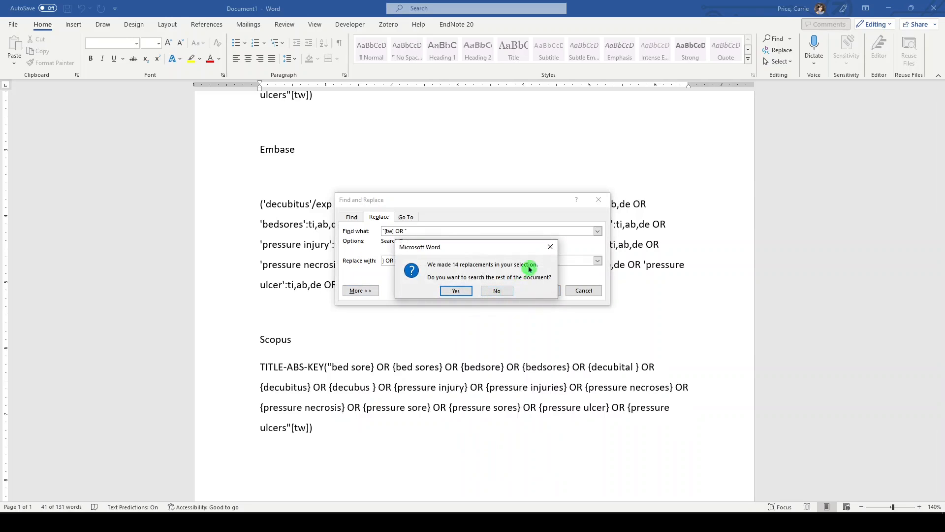
left_click(551, 248)
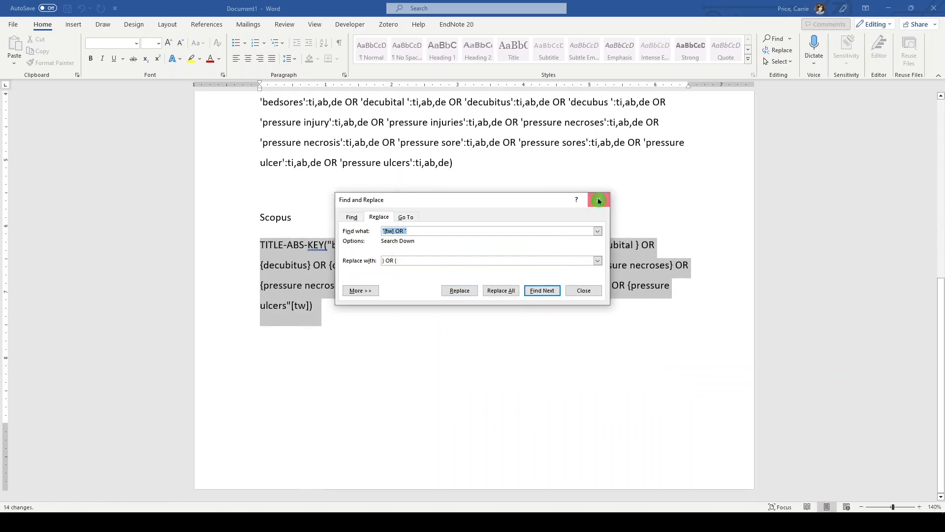
left_click(599, 199)
Replace the quotation mark before the first term, bed sore, with an opening curly brace in the Scopus string.
left_click(326, 251)
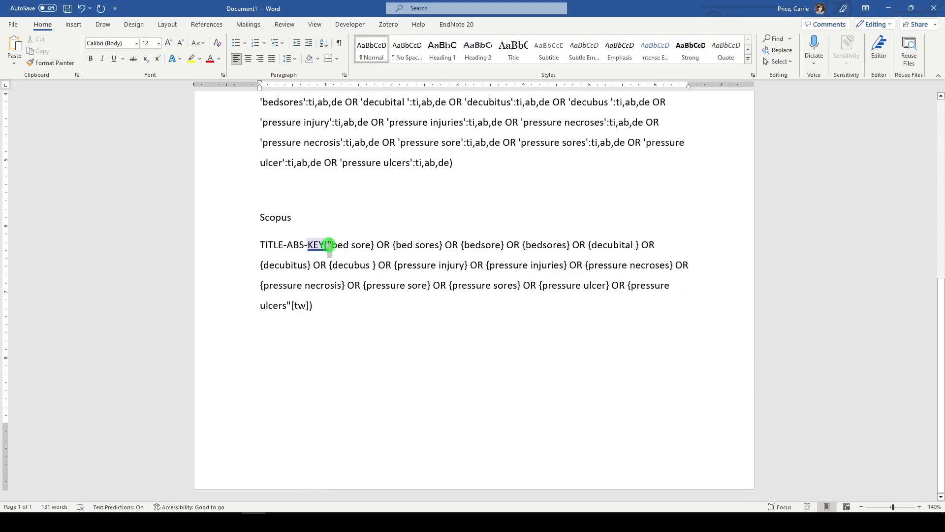
double_click(328, 248)
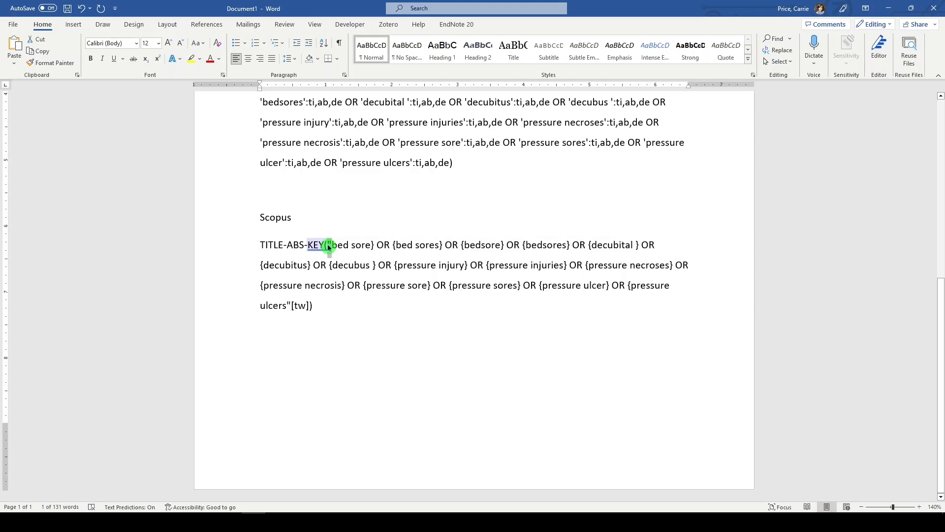
type("({")
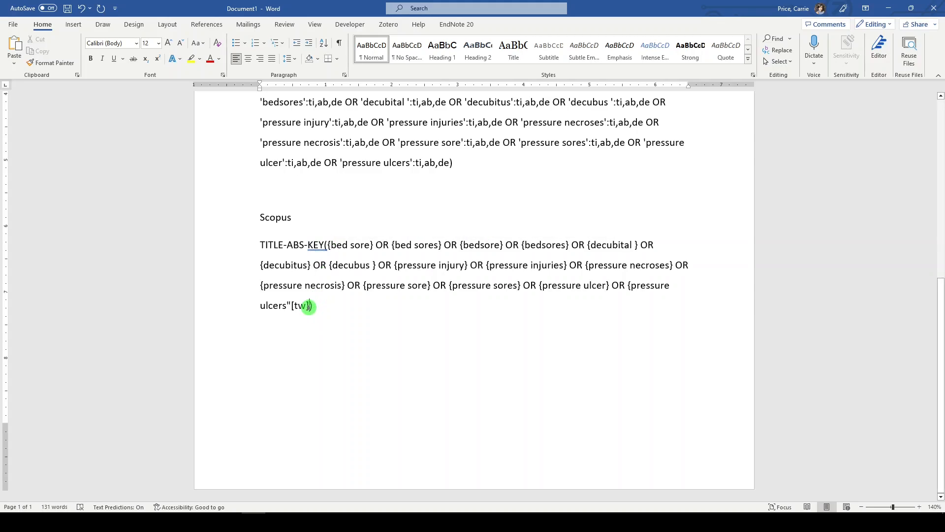
Replace the final quotation mark and [tw] tag after pressure ulcers with a closing brace, and append OR "pressure injur*" inside the closing parenthesis.
key("BackSpace")
key("BackSpace")
key("BackSpace")
key("BackSpace")
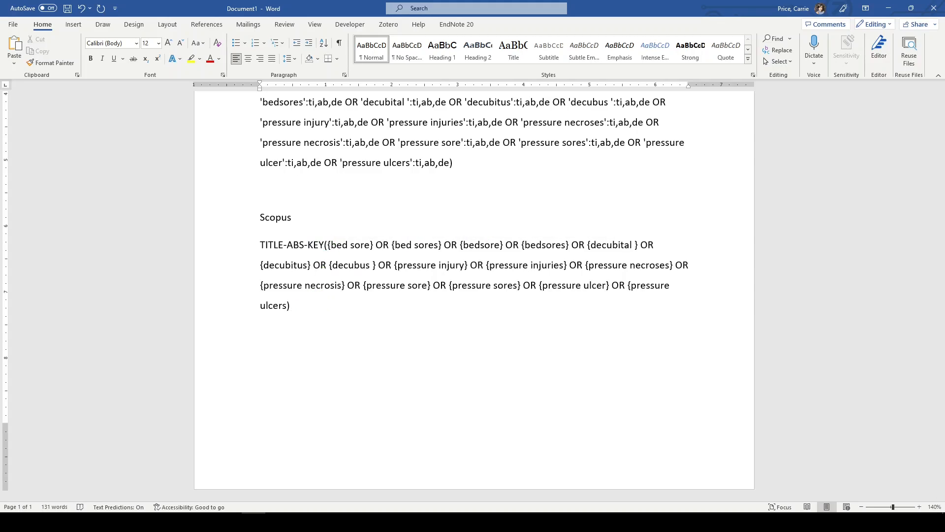
type("} OR \"pressure injur*\"")
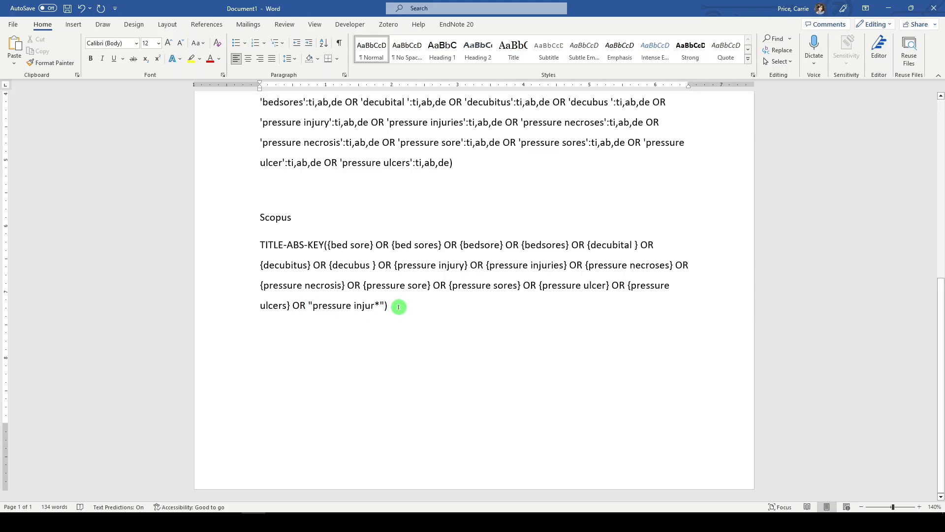
Remove the trailing spaces inside the braces around decubus and decubital in the Scopus string.
left_click_drag(399, 307, 225, 257)
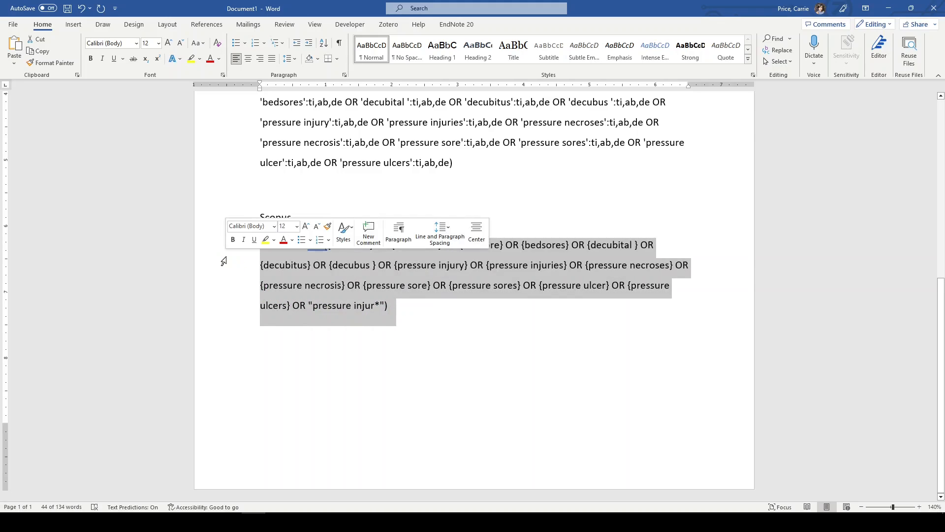
left_click(565, 370)
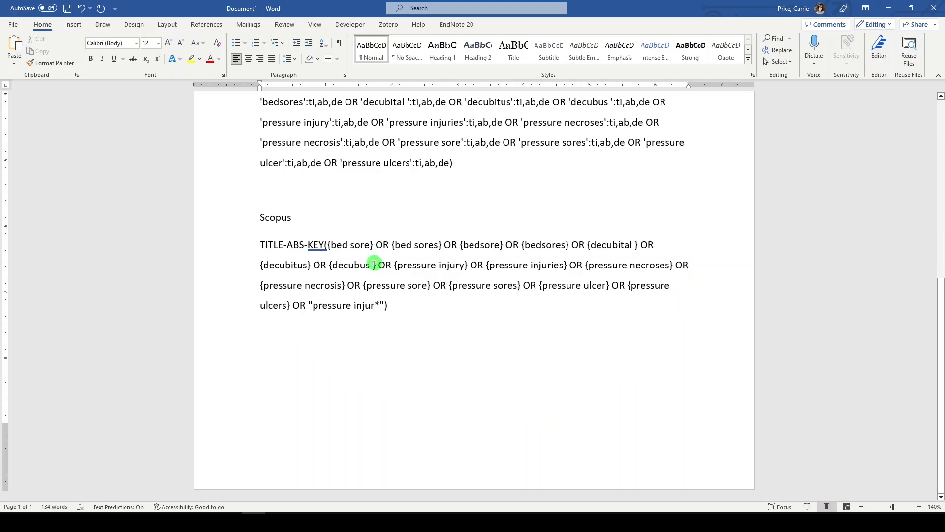
key("BackSpace")
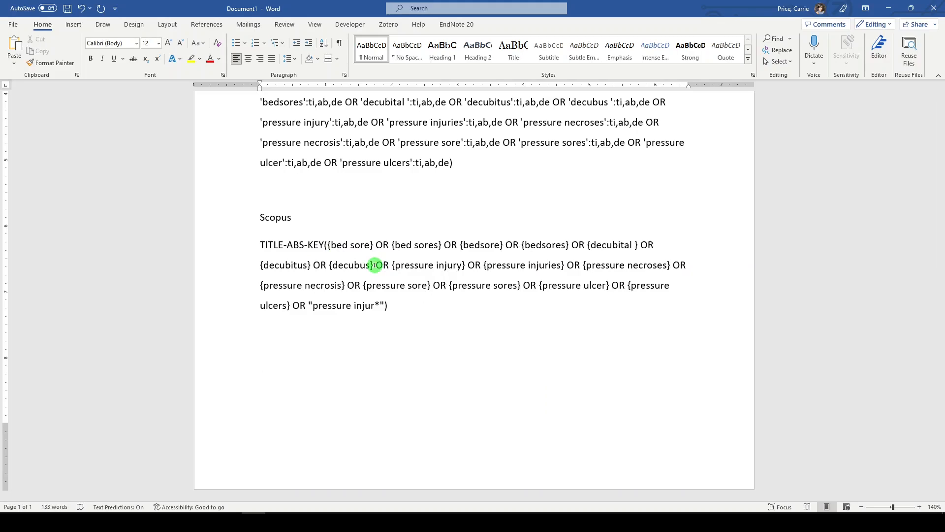
left_click(634, 245)
key("BackSpace")
Copy the complete TITLE-ABS-KEY string from Word into the Scopus advanced search query and run the search.
left_click_drag(398, 308, 241, 255)
key("ctrl+c")
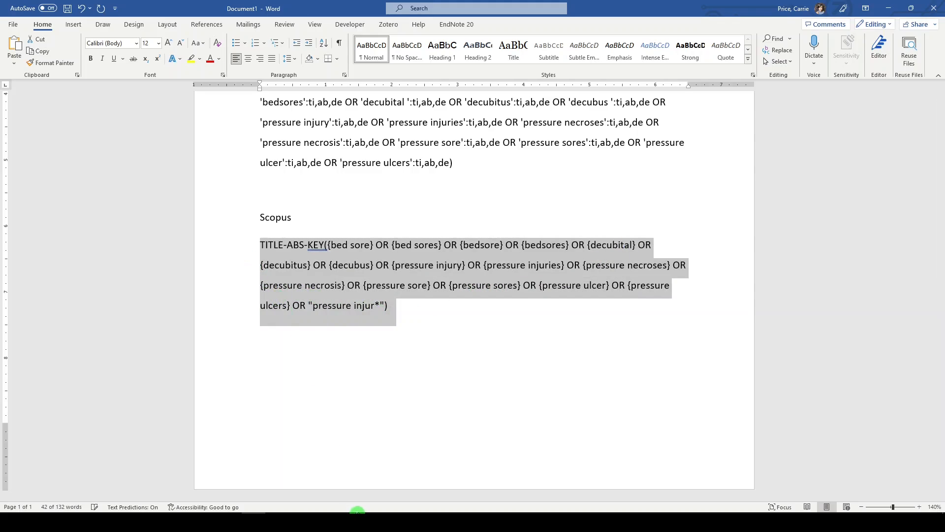
left_click(375, 522)
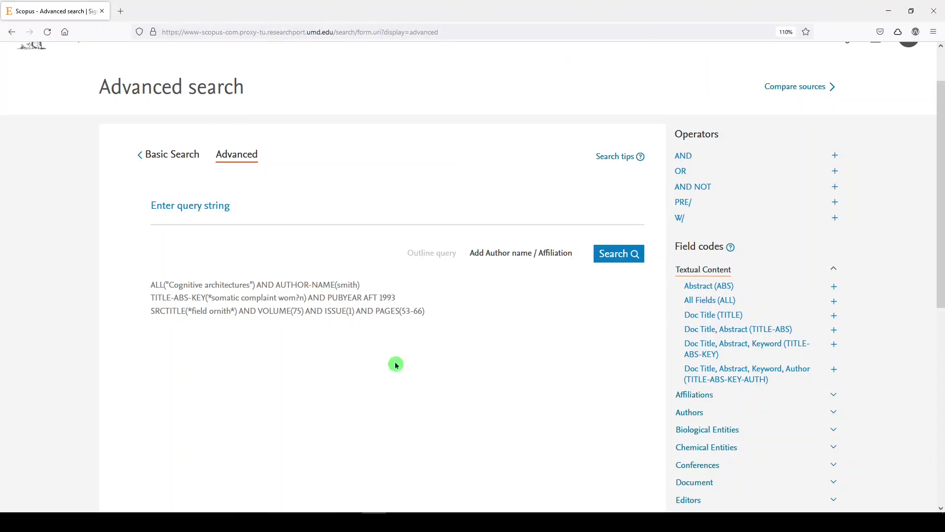
left_click(231, 210)
key("ctrl+v")
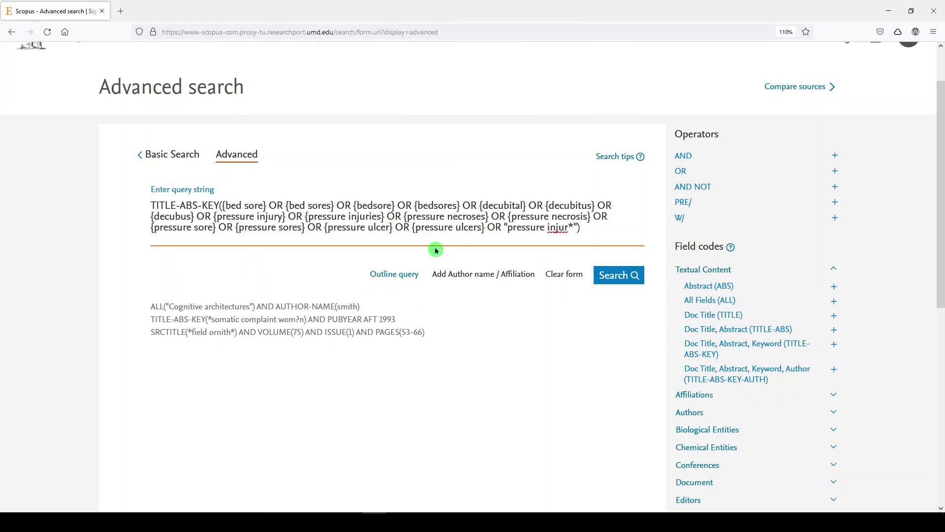
left_click(607, 277)
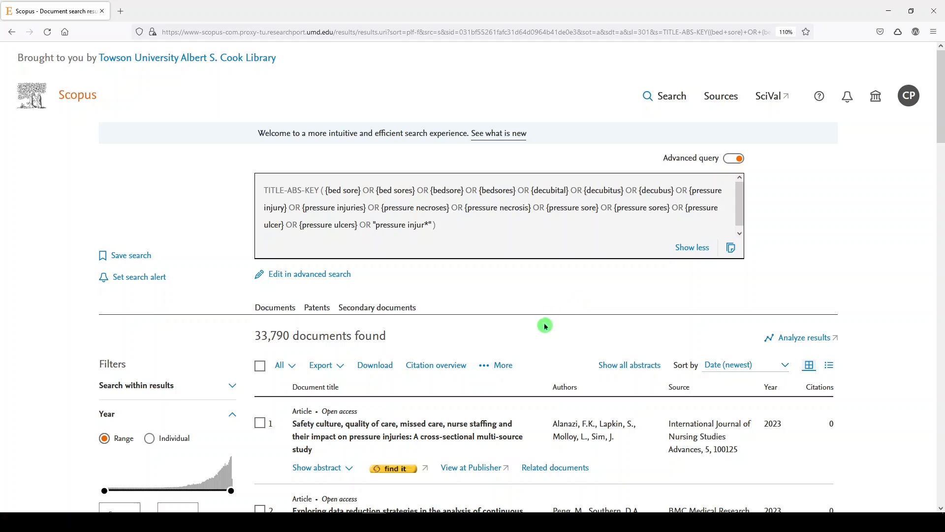
Remove OR "pressure injur*" from the end of the query in Scopus advanced search and rerun the search.
scroll(532, 325, "down", 2)
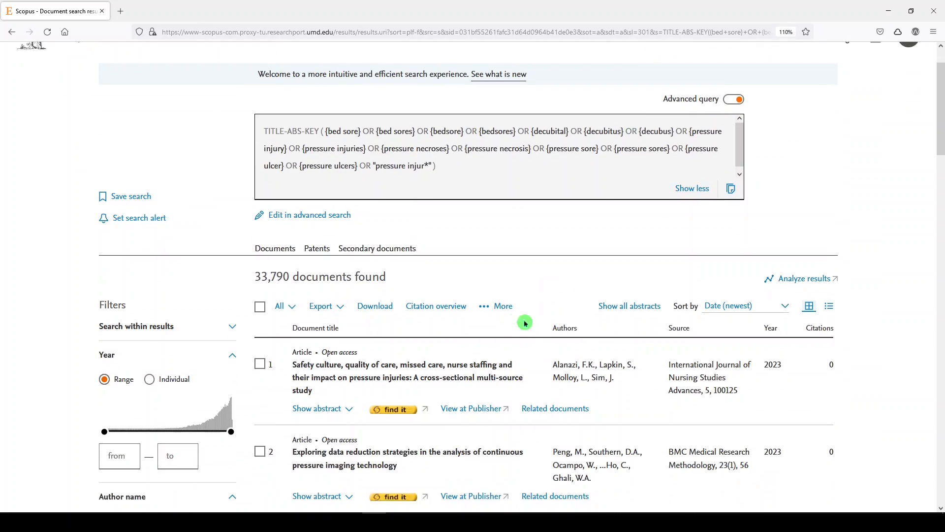
scroll(490, 364, "down", 2)
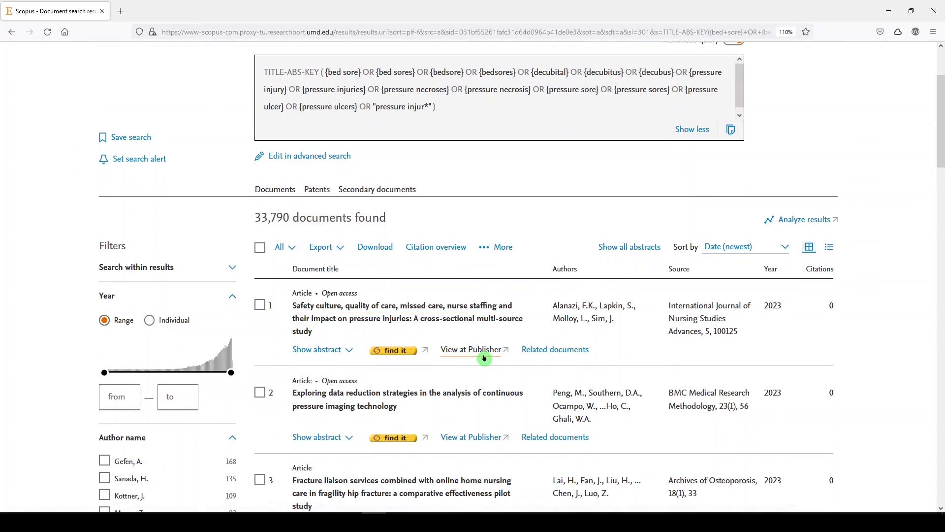
scroll(488, 362, "down", 2)
scroll(485, 358, "down", 2)
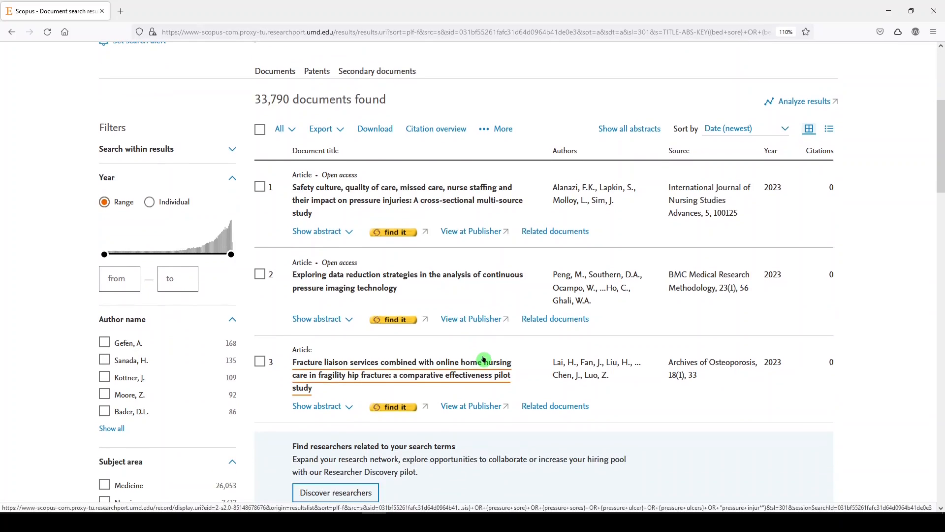
scroll(484, 365, "down", 2)
scroll(443, 344, "up", 10)
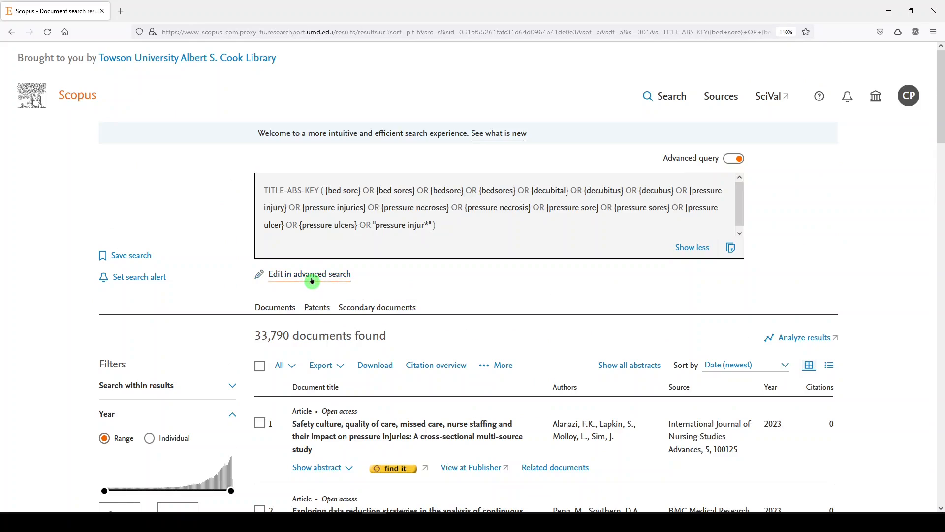
left_click(313, 279)
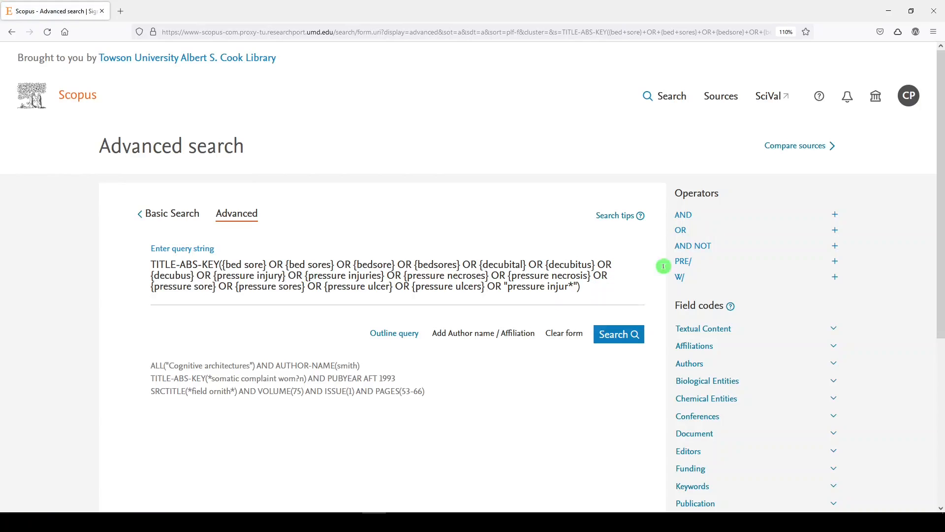
left_click(576, 287)
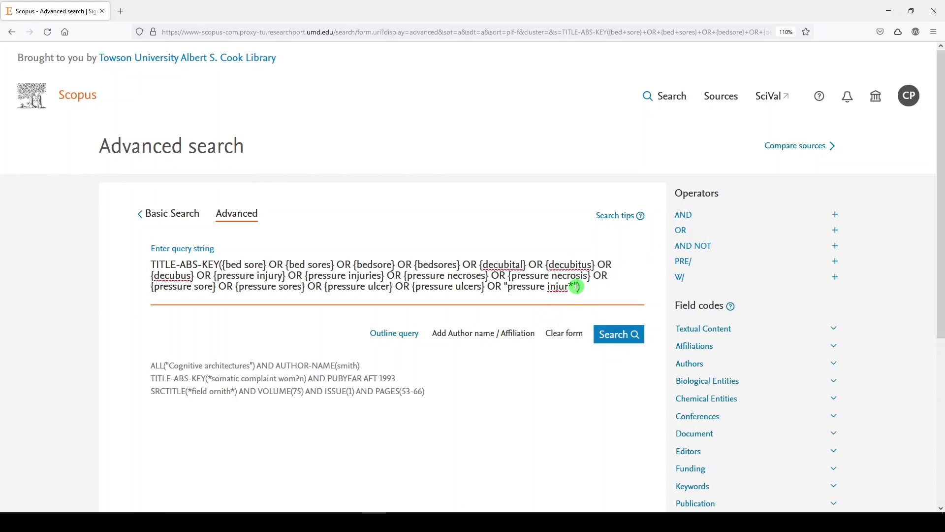
key("BackSpace")
key("BackSpace")
key("BackSpace")
key("BackSpace")
key("BackSpace")
key("BackSpace")
key("BackSpace")
key("BackSpace")
key("BackSpace")
key("BackSpace")
key("BackSpace")
key("BackSpace")
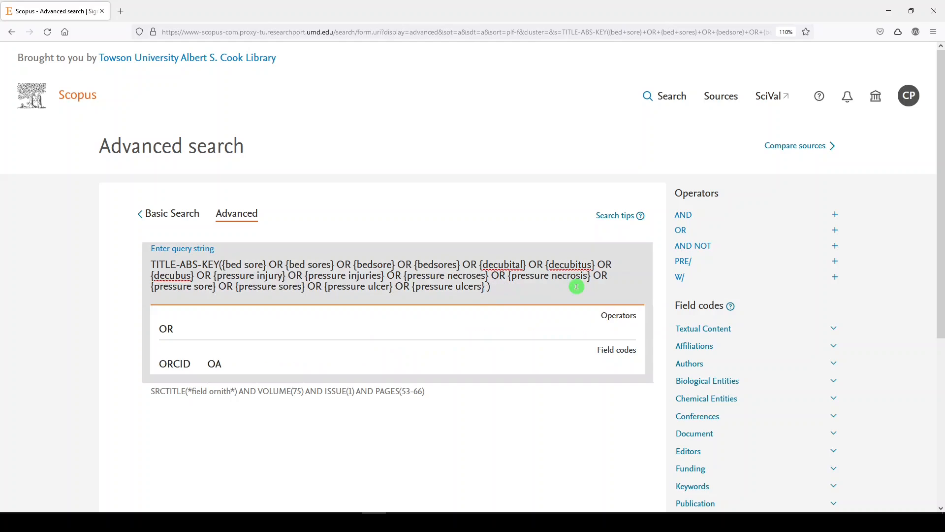
key("BackSpace")
left_click(619, 334)
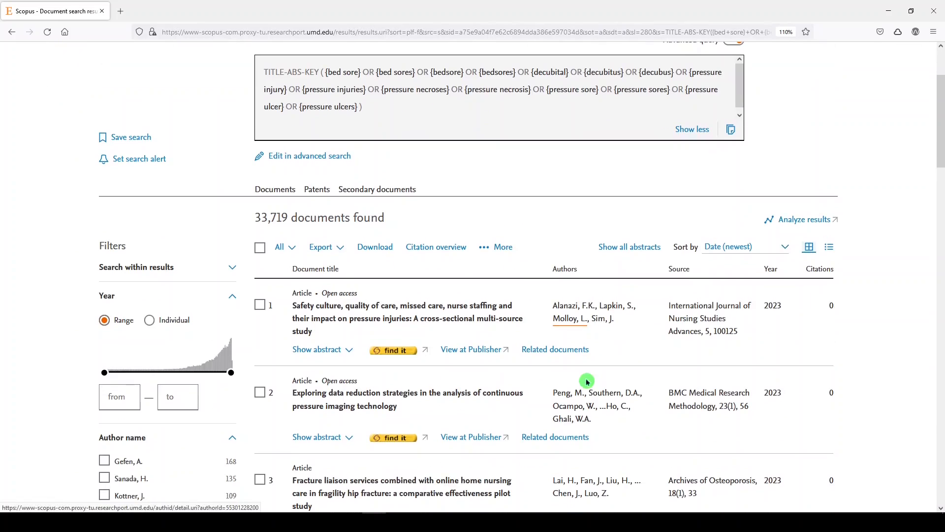
Return to the Scopus search form and compare the two queries in the search history, highlighting {pressure injury} OR {pressure injuries} in query 1.
scroll(587, 382, "down", 3)
scroll(587, 381, "up", 5)
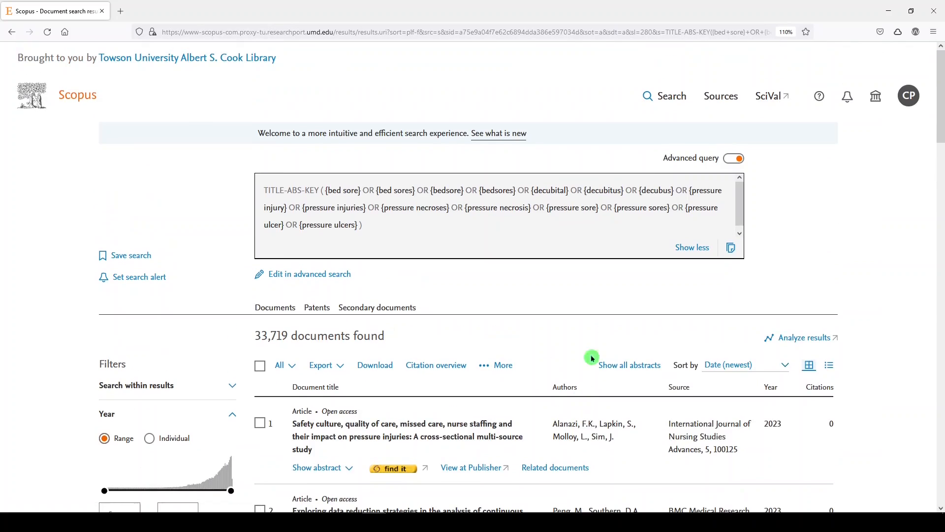
left_click(674, 99)
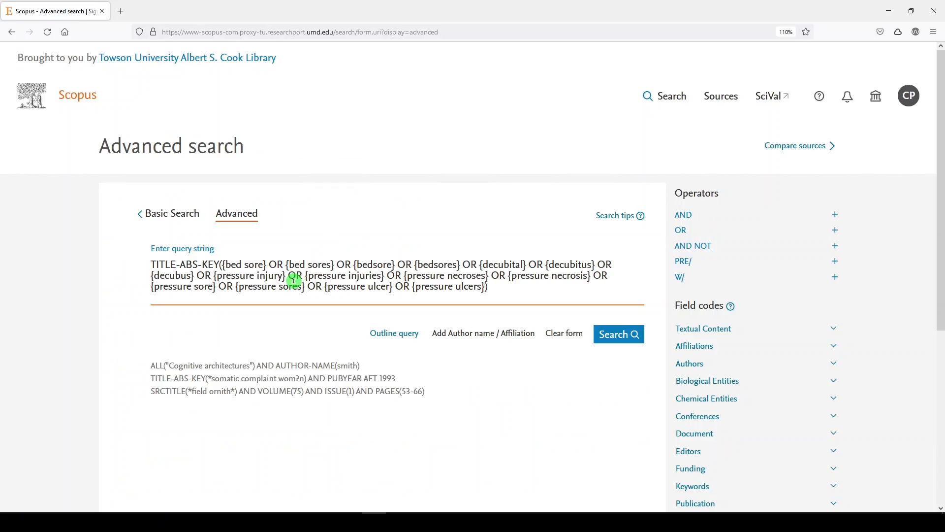
scroll(586, 399, "down", 5)
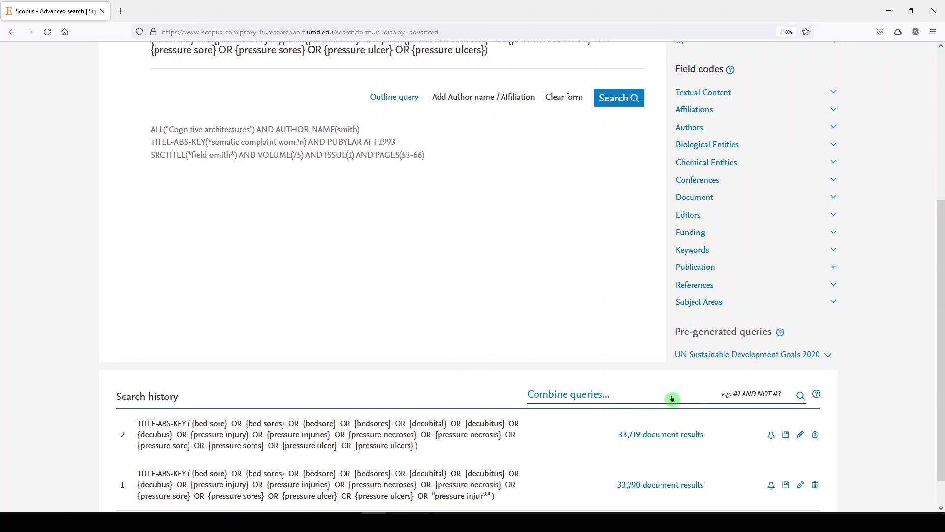
left_click(724, 401)
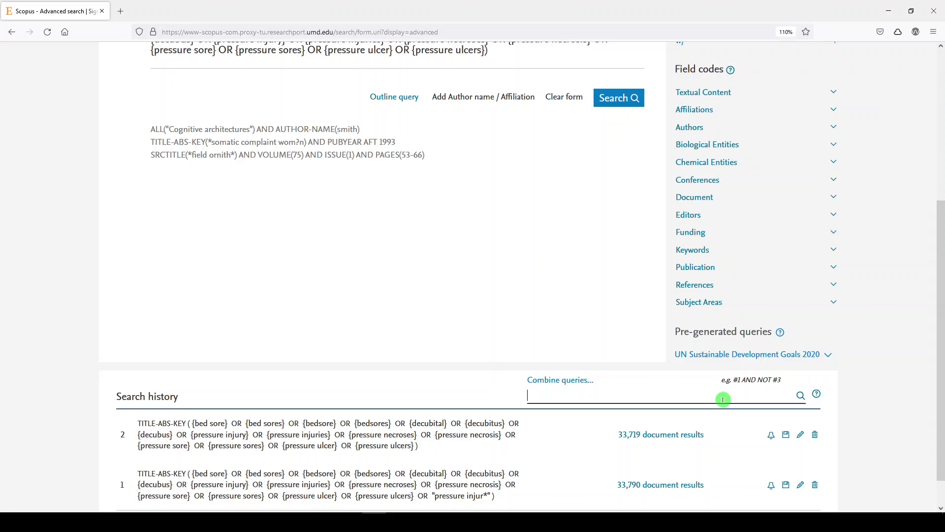
scroll(690, 418, "down", 2)
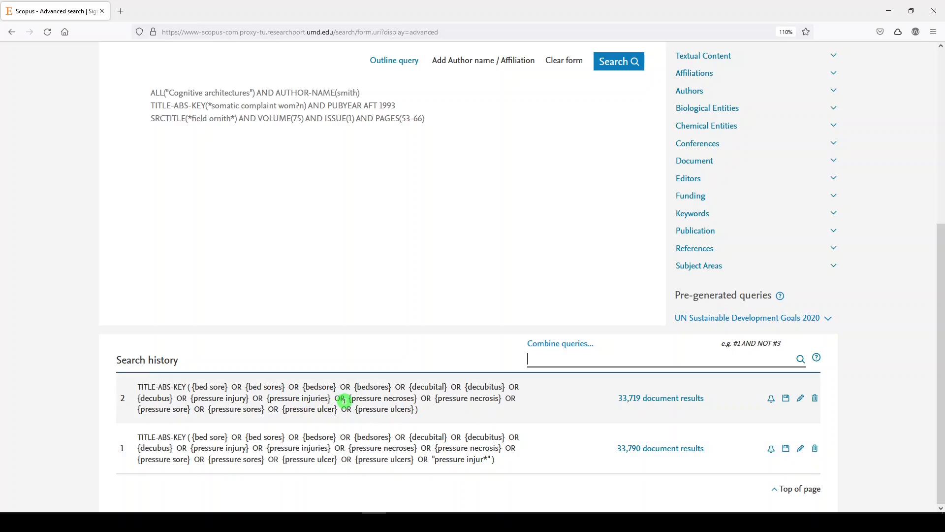
left_click_drag(334, 448, 191, 453)
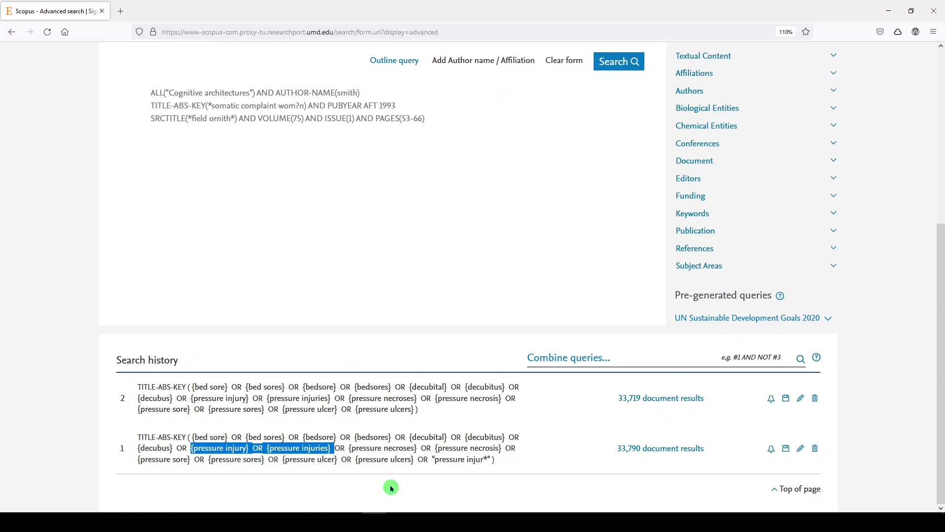
Switch back to the Word document and review the PubMed, Embase and Scopus versions of the search string.
left_click(254, 522)
left_click(350, 468)
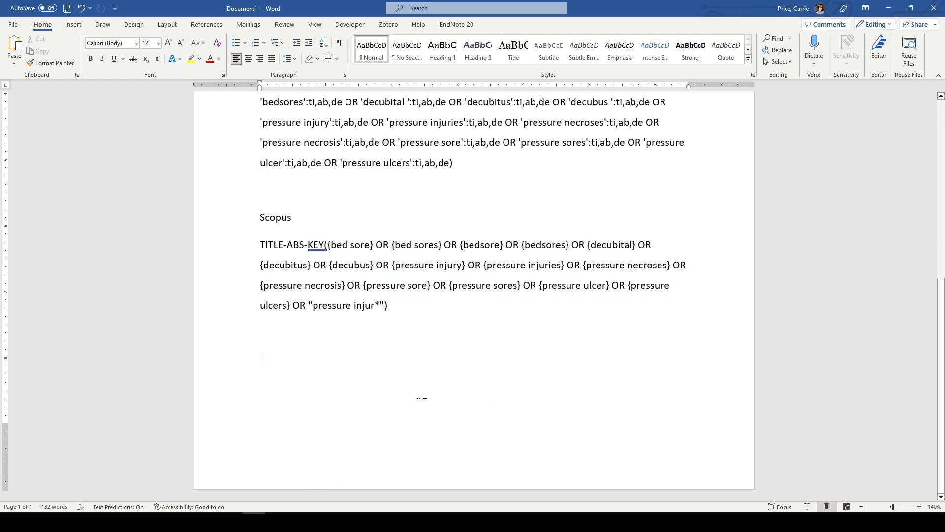
scroll(422, 399, "up", 5)
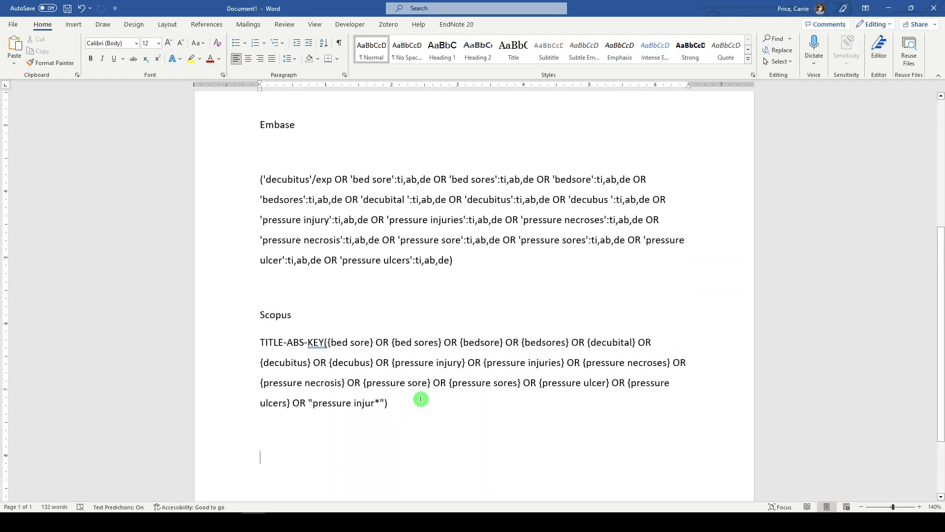
scroll(422, 468, "down", 3)
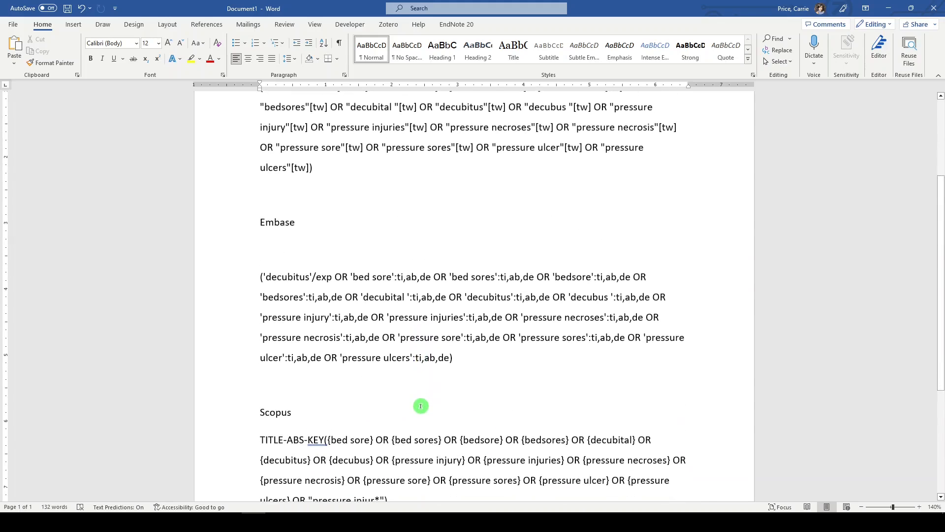